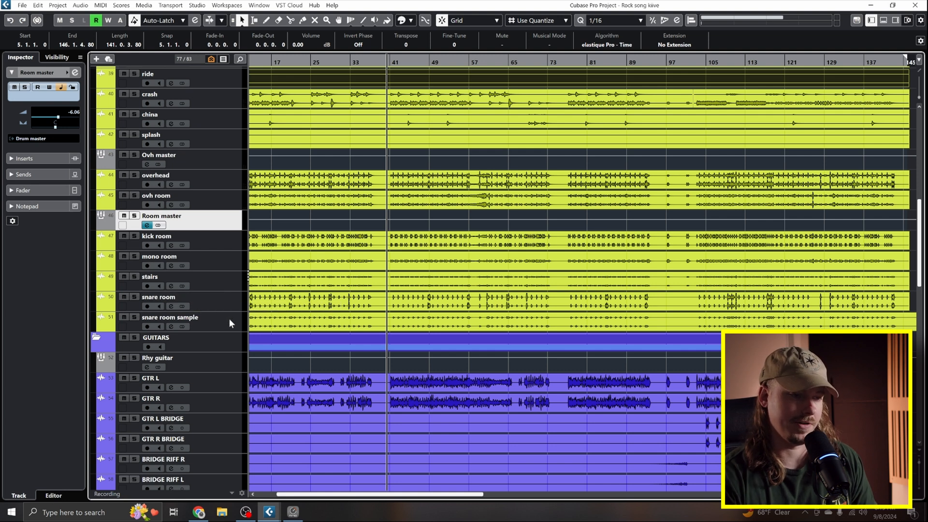
- Solo the Room master and play its room tracks on their own
{"action": "key", "text": "s"}
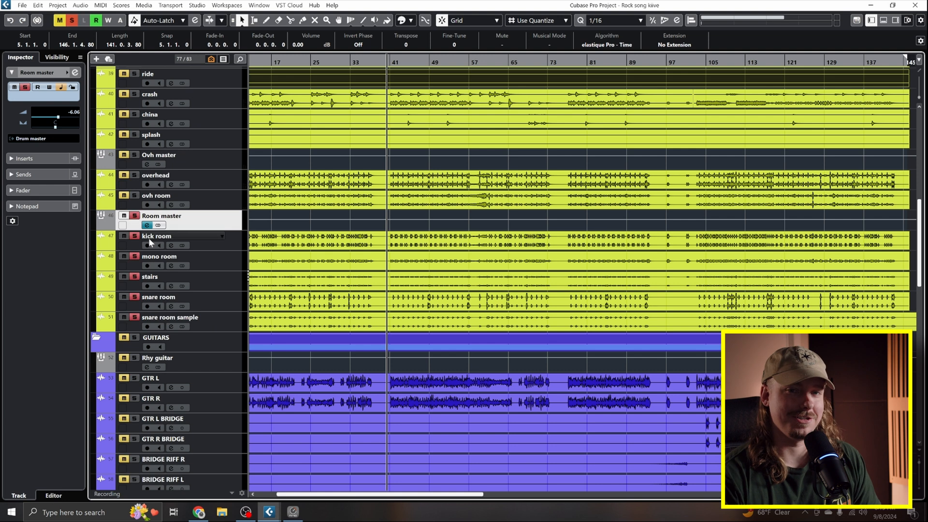
{"action": "key", "text": "space"}
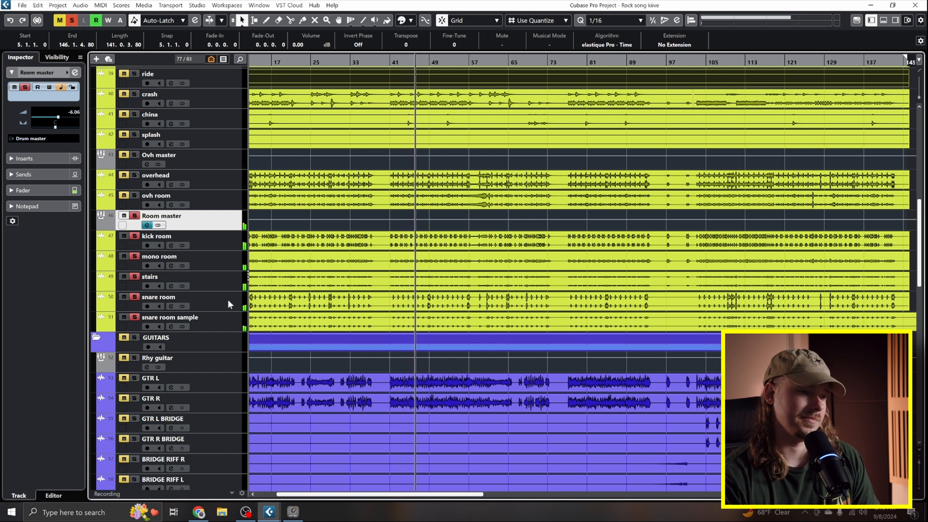
{"action": "key", "text": "space"}
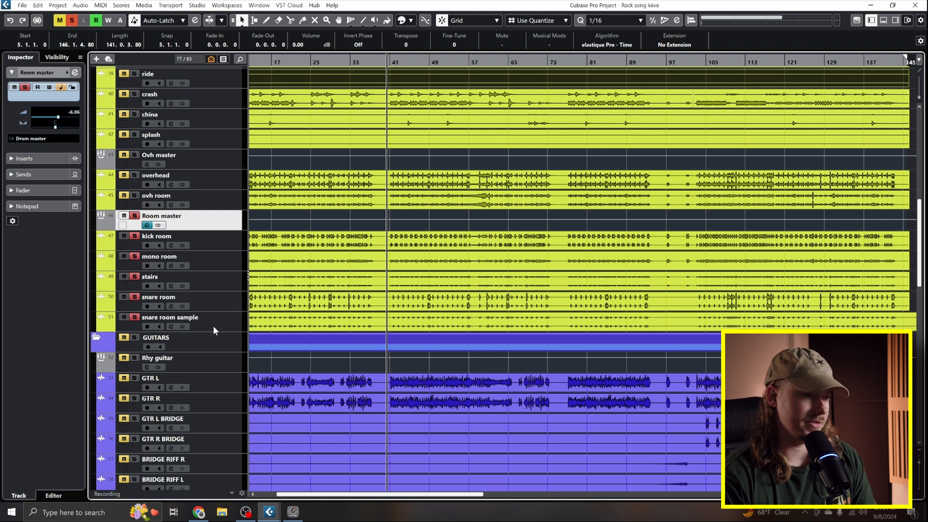
- Play all the soloed drum tracks and compare them with the Room master muted and unmuted
{"action": "scroll", "coordinate": [213, 326], "scroll_direction": "up", "scroll_amount": 2}
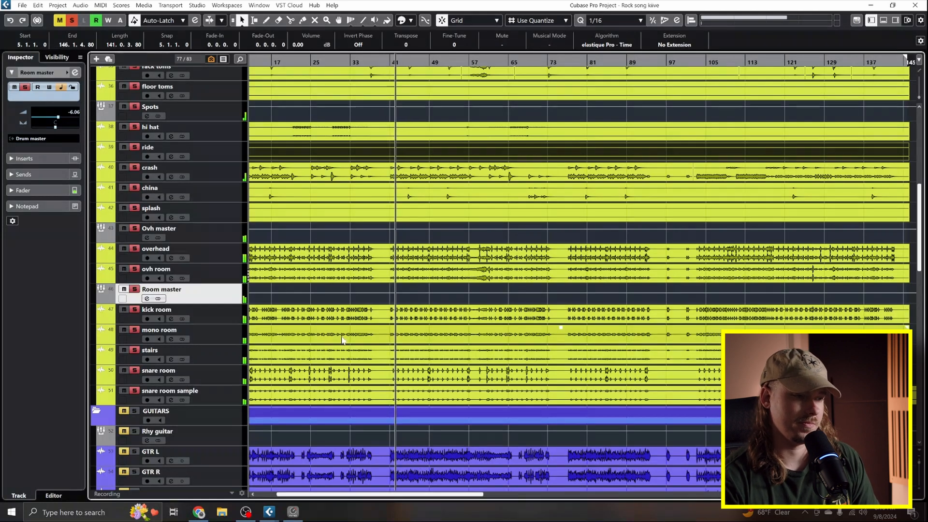
{"action": "scroll", "coordinate": [344, 339], "scroll_direction": "down", "scroll_amount": 2}
{"action": "scroll", "coordinate": [358, 305], "scroll_direction": "up", "scroll_amount": 2}
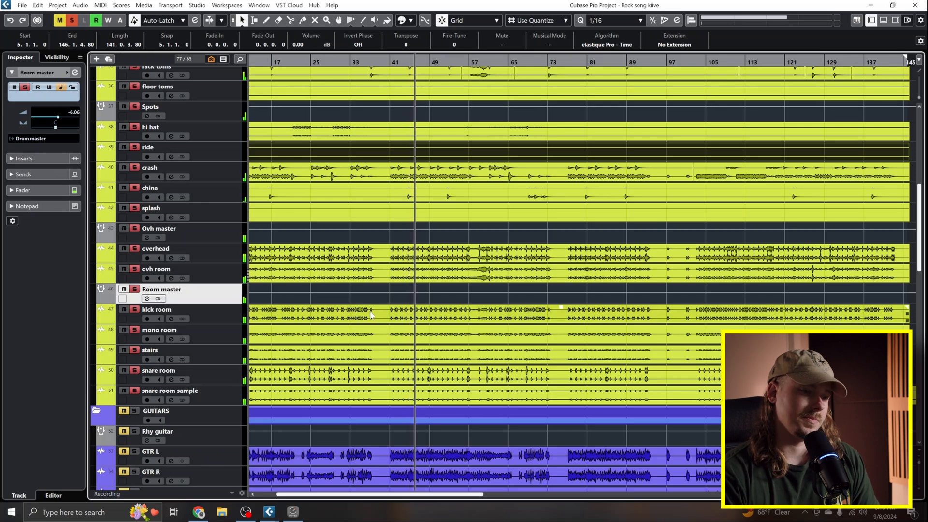
{"action": "key", "text": "space"}
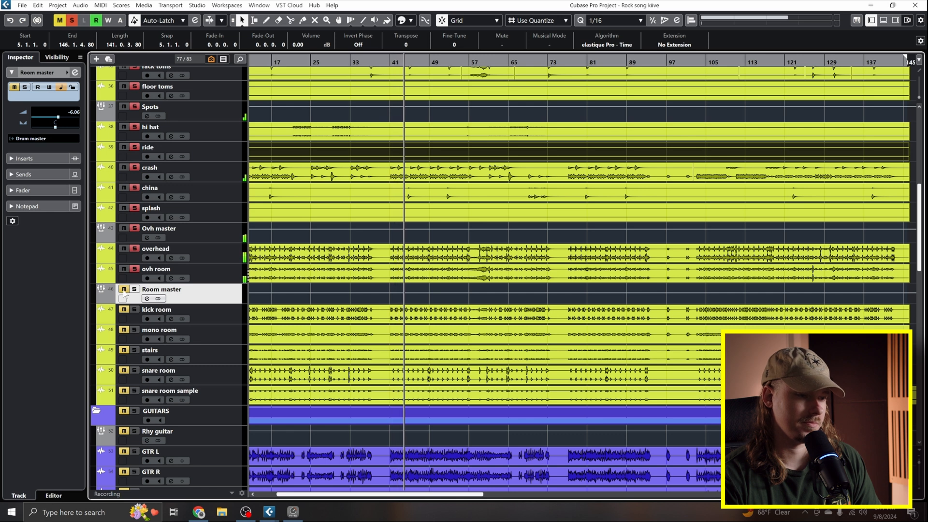
{"action": "left_click", "coordinate": [123, 289]}
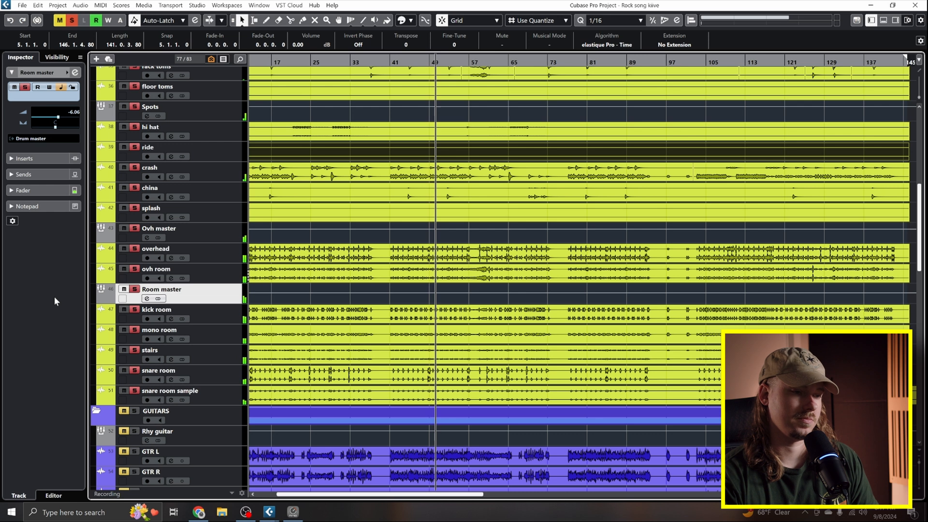
{"action": "key", "text": "space"}
{"action": "key", "text": "space"}
{"action": "key", "text": "space"}
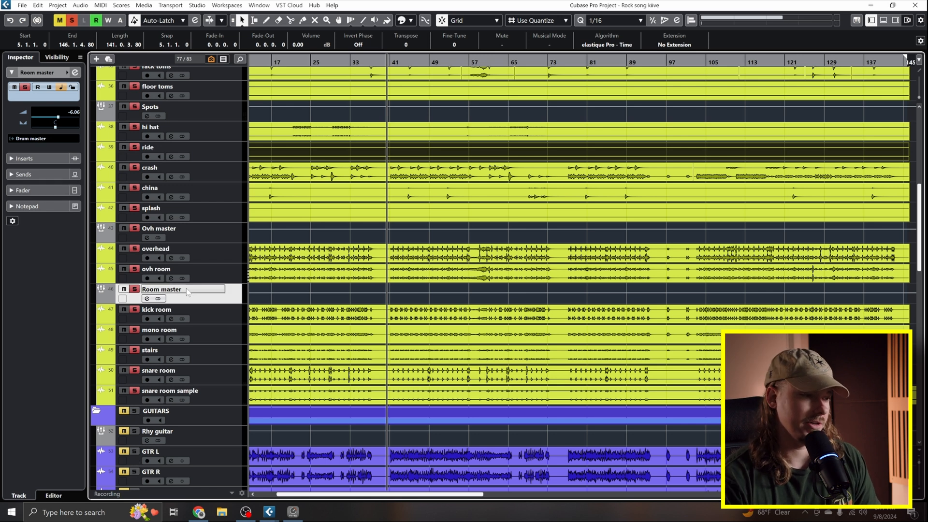
- Open the Room master's channel settings and load Complexx Compressor as an insert effect
{"action": "left_click", "coordinate": [147, 298]}
{"action": "left_click", "coordinate": [187, 175]}
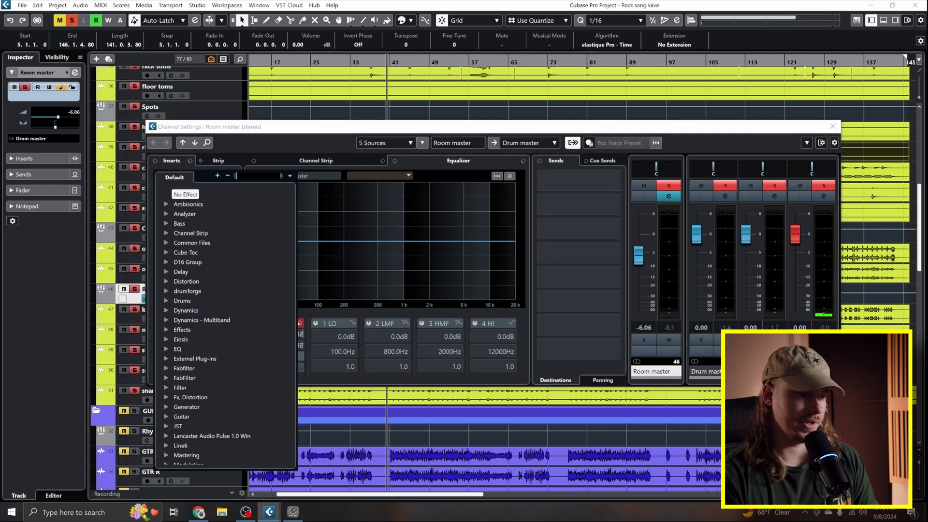
{"action": "type", "text": "compl"}
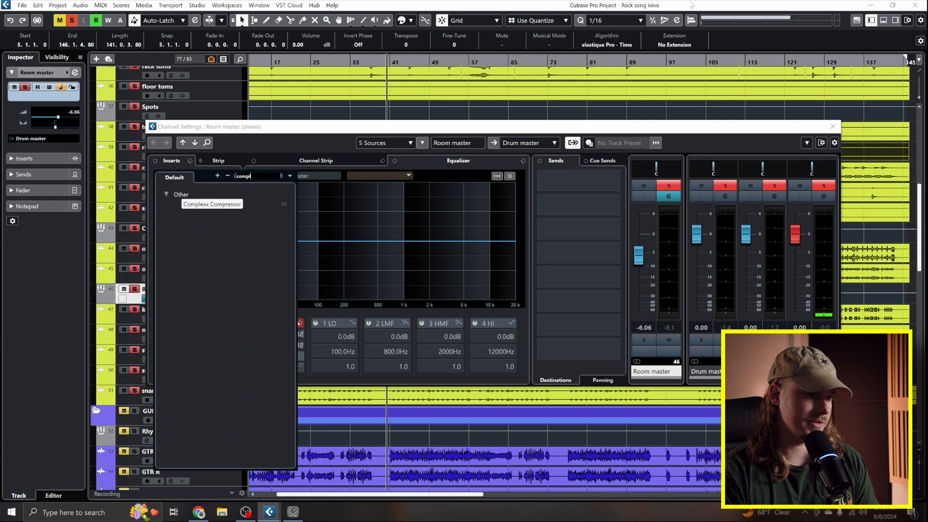
{"action": "key", "text": "Return"}
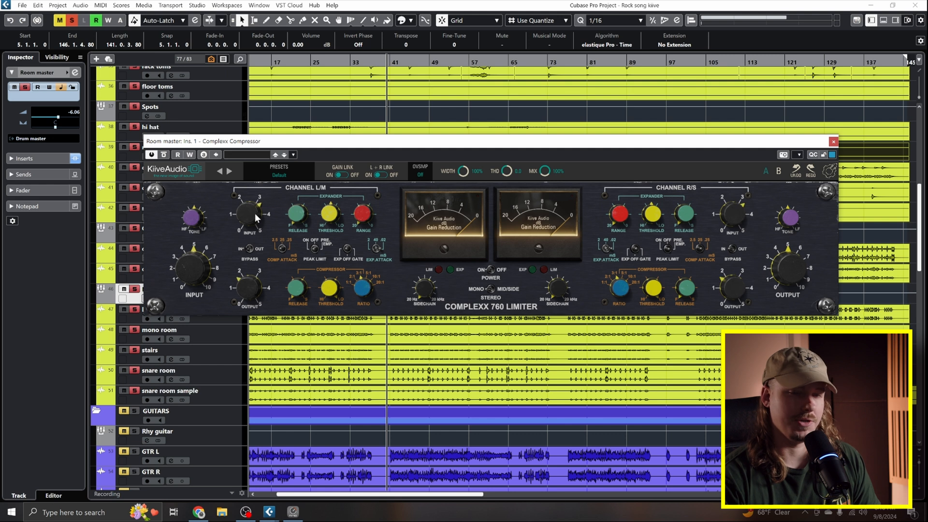
- Try out the channel L/M input and compressor threshold controls on the Complexx Compressor
{"action": "left_click_drag", "start_coordinate": [252, 211], "coordinate": [242, 191]}
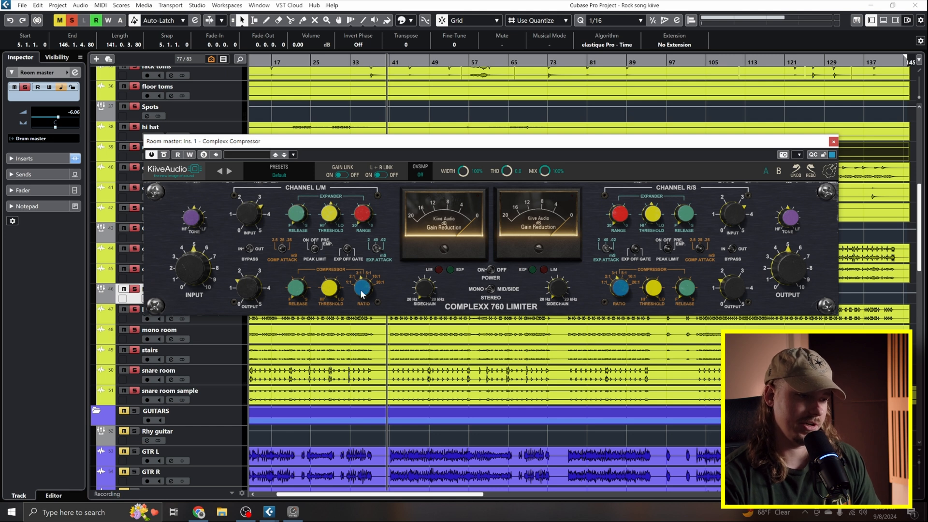
{"action": "mouse_move", "coordinate": [333, 287]}
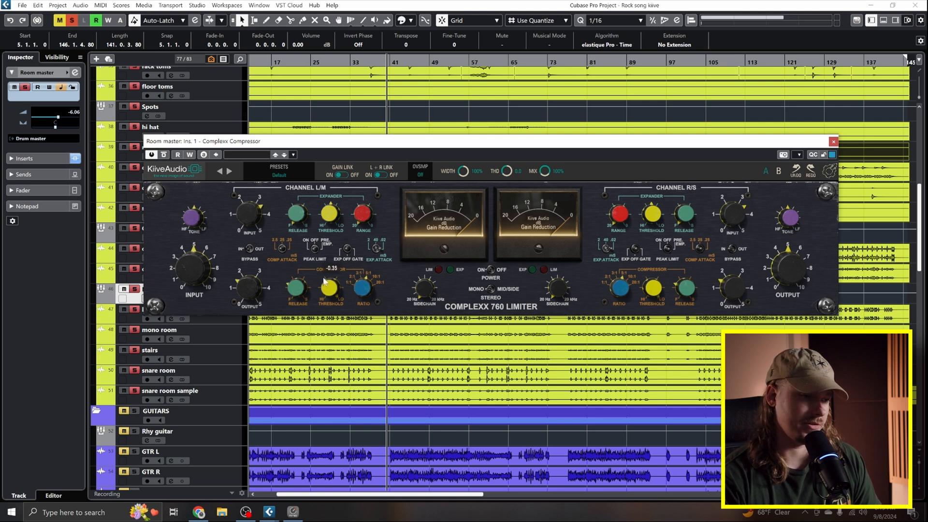
{"action": "left_click_drag", "start_coordinate": [325, 285], "coordinate": [280, 306]}
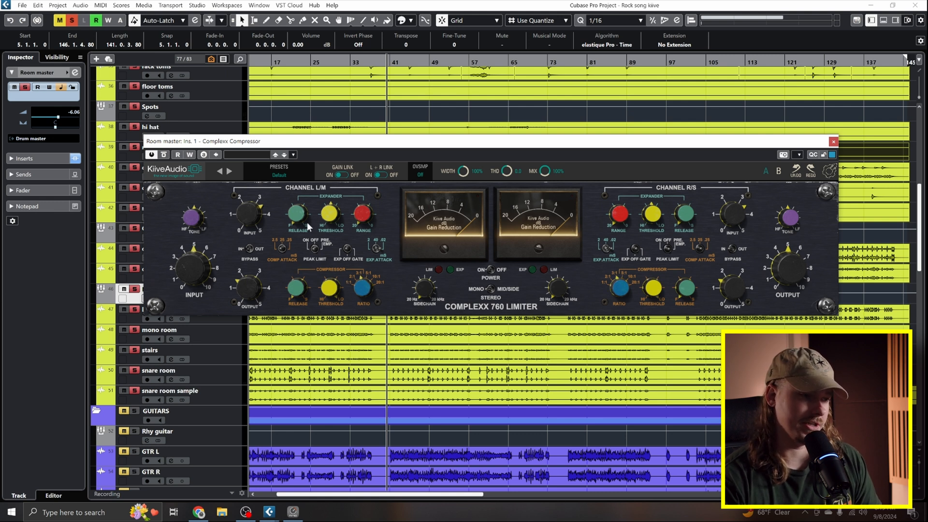
- Load the factory drums preset Drum Room Smash in the Complexx Compressor and shift its window upward
{"action": "left_click", "coordinate": [252, 186]}
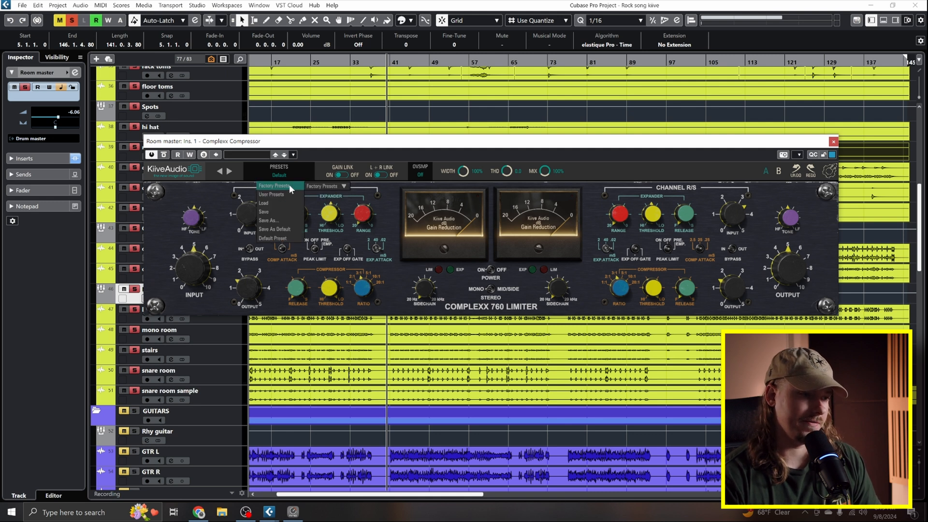
{"action": "mouse_move", "coordinate": [326, 219]}
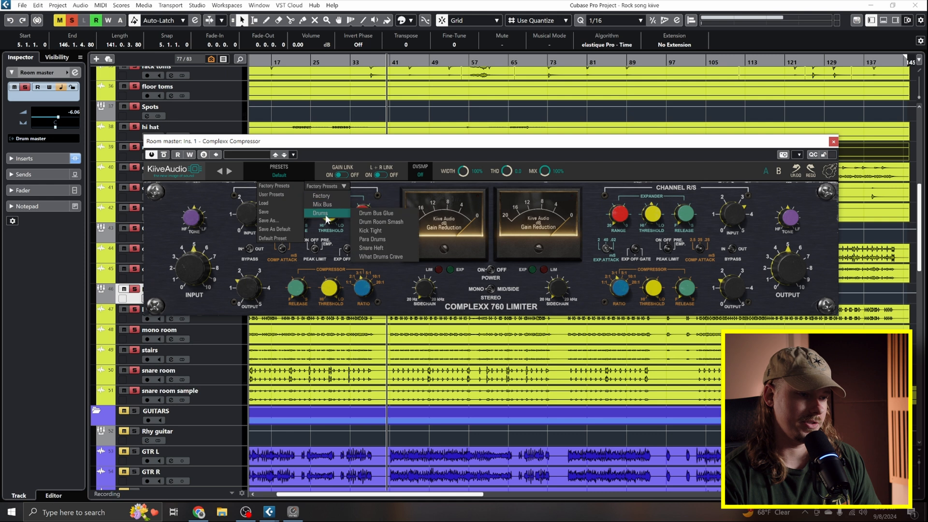
{"action": "left_click", "coordinate": [393, 222]}
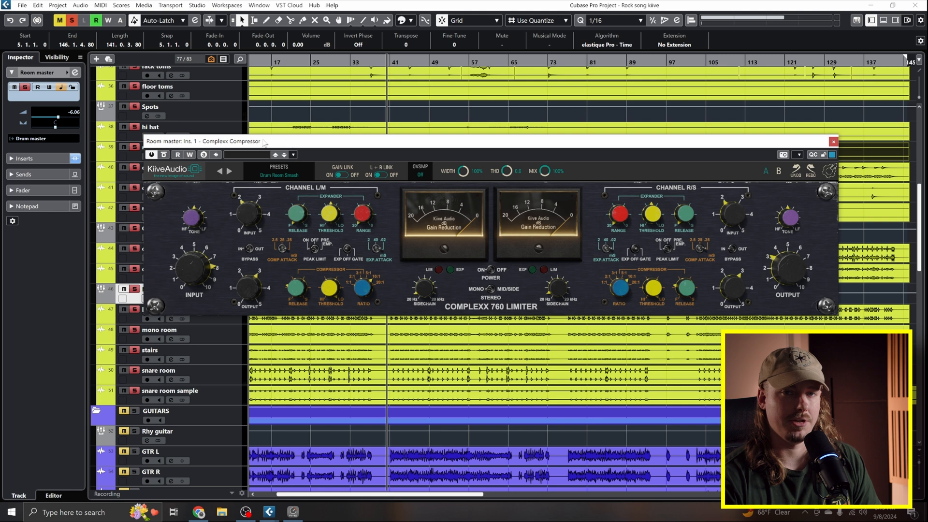
{"action": "left_click_drag", "start_coordinate": [263, 144], "coordinate": [255, 123]}
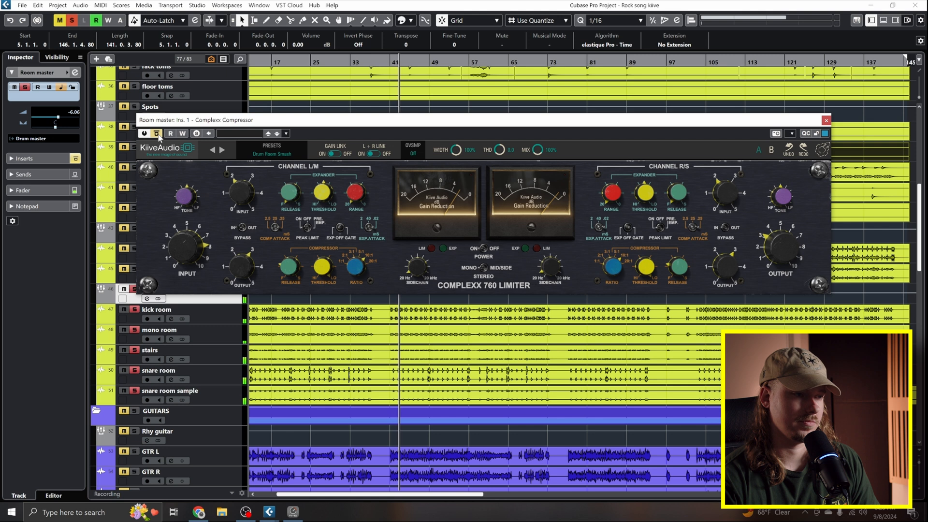
- Compare the room sound with the Complexx Compressor bypassed and active during playback
{"action": "left_click", "coordinate": [157, 134]}
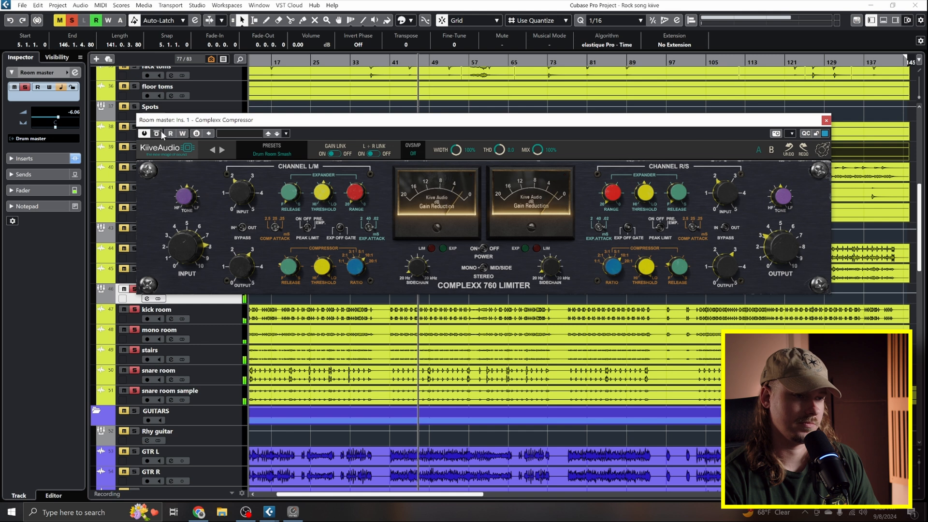
{"action": "left_click", "coordinate": [165, 132]}
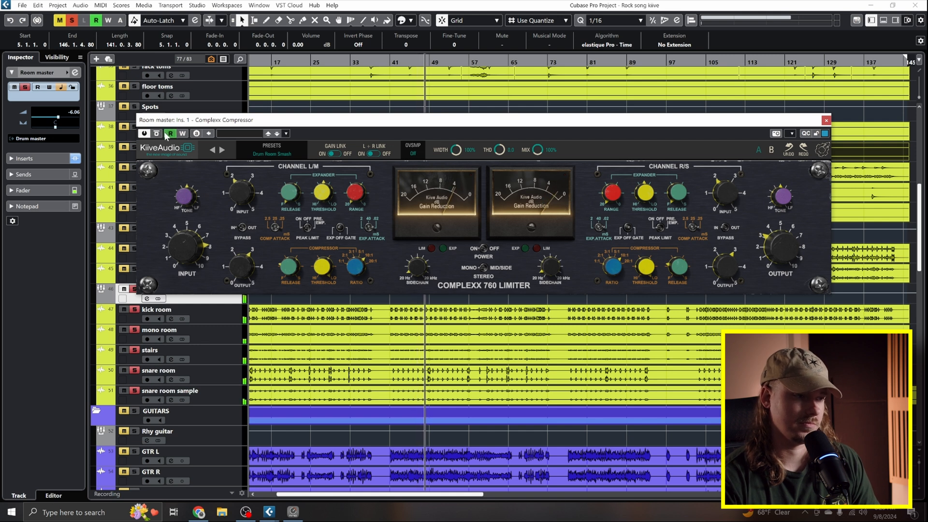
{"action": "left_click", "coordinate": [171, 134]}
{"action": "left_click", "coordinate": [158, 135]}
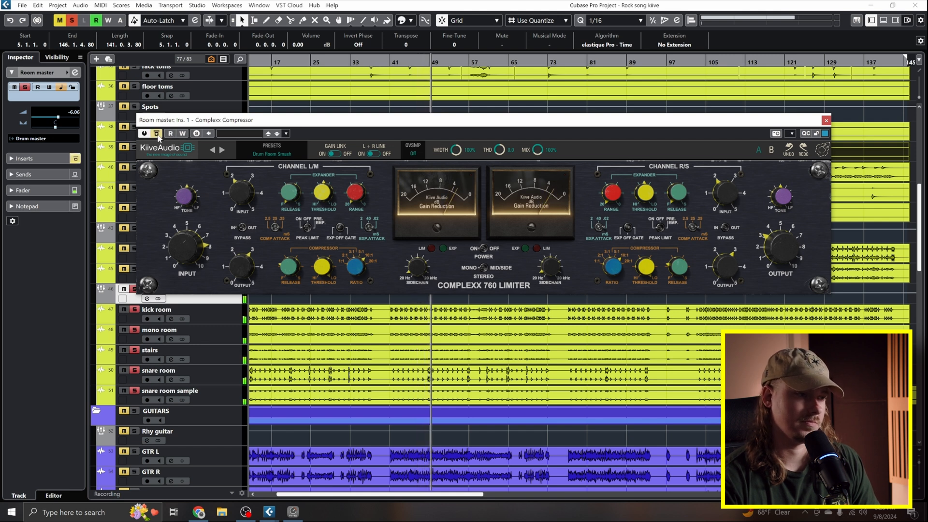
{"action": "left_click", "coordinate": [157, 135]}
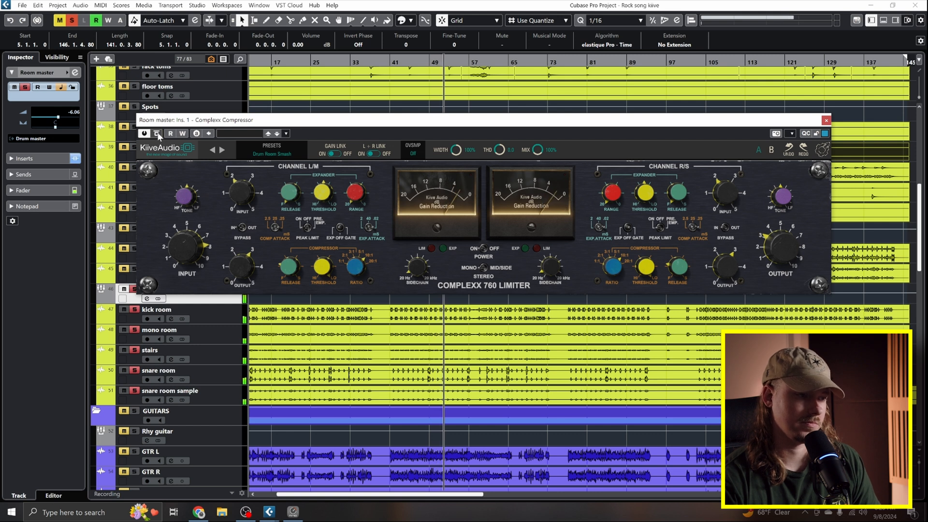
{"action": "left_click", "coordinate": [157, 135]}
{"action": "left_click", "coordinate": [158, 134]}
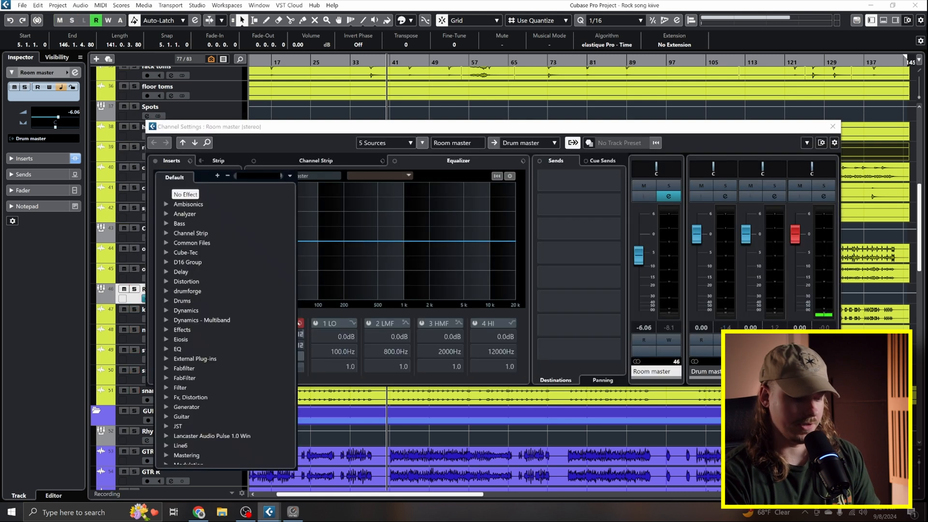
- Insert the FabFilter Pro-Q 3 equalizer ahead of the Complexx Compressor on the Room master
{"action": "type", "text": "pro"}
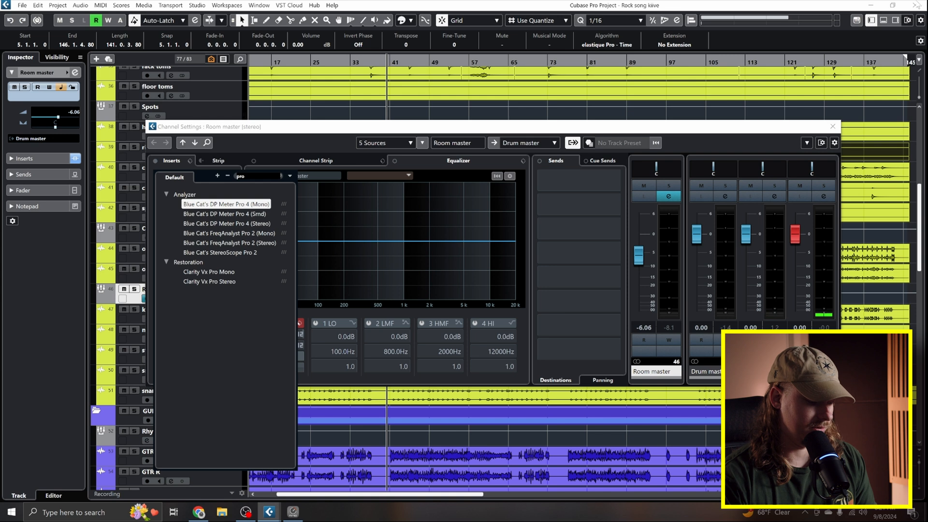
{"action": "type", "text": " q3"}
{"action": "left_click", "coordinate": [197, 203]}
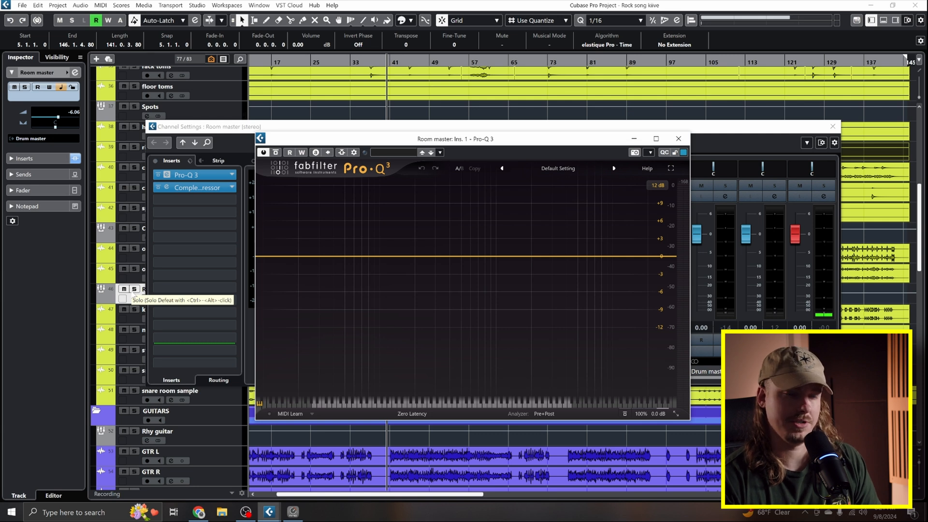
- Solo the Room master and add an 18 dB/oct low cut at about 140 Hz in Pro-Q 3
{"action": "left_click", "coordinate": [134, 289]}
{"action": "double_click", "coordinate": [272, 255]}
{"action": "left_click_drag", "start_coordinate": [272, 255], "coordinate": [380, 251]}
{"action": "left_click", "coordinate": [393, 215]}
{"action": "left_click_drag", "start_coordinate": [398, 215], "coordinate": [414, 203]}
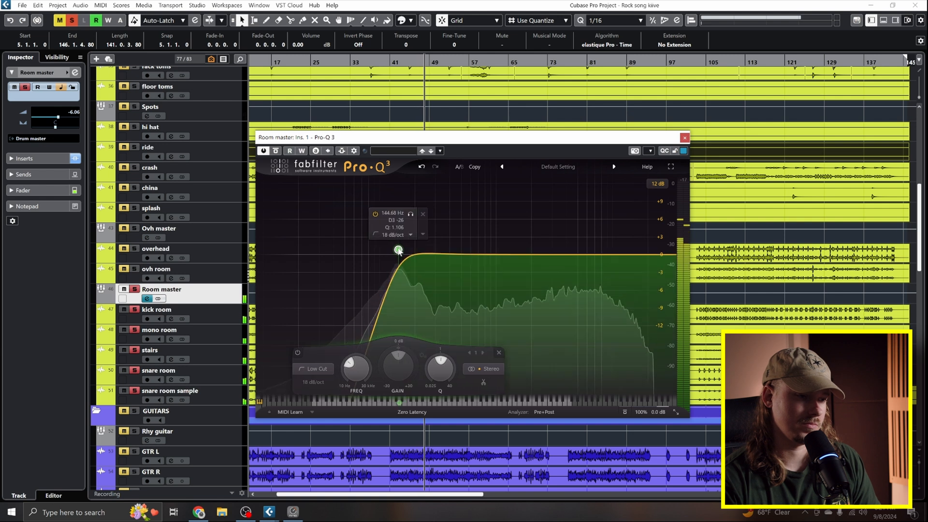
{"action": "left_click_drag", "start_coordinate": [398, 251], "coordinate": [396, 250]}
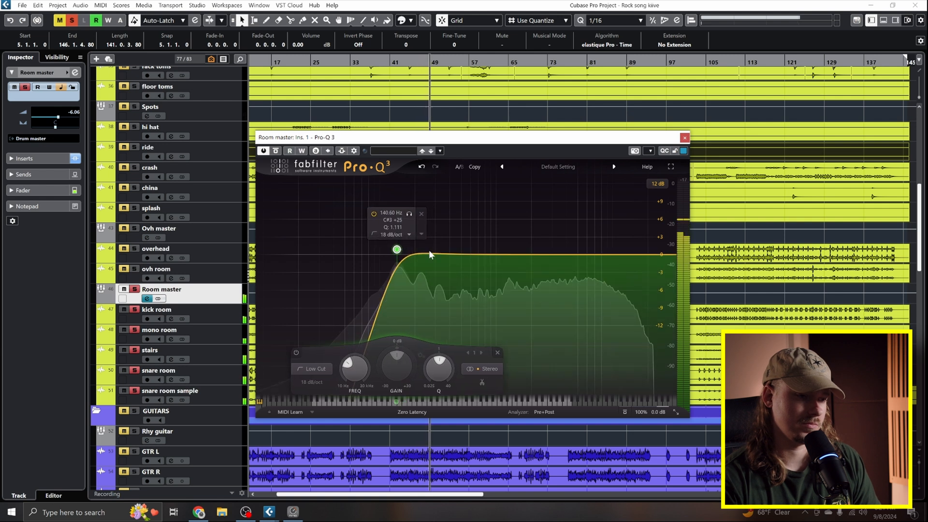
- Add a 24 dB/oct bell band at about 430 Hz and set its gain to about -3.4 dB
{"action": "left_click_drag", "start_coordinate": [429, 254], "coordinate": [454, 194]}
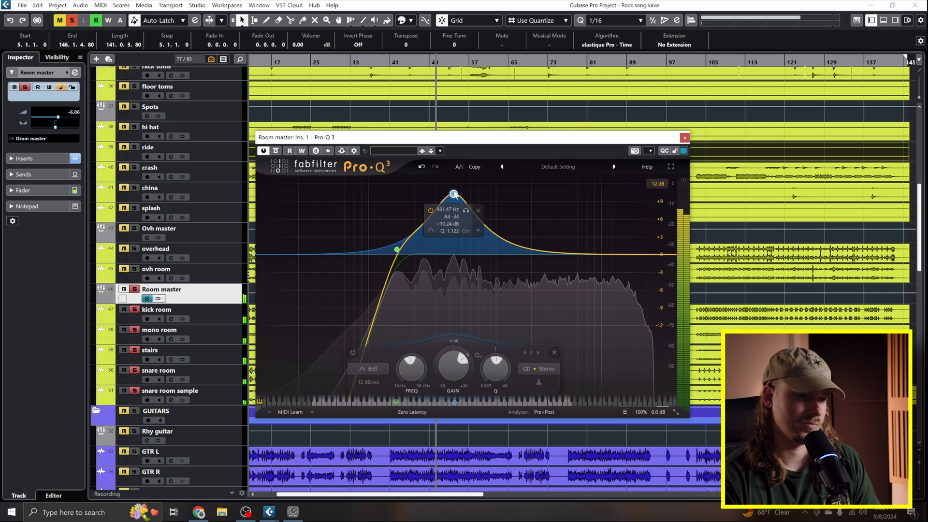
{"action": "left_click", "coordinate": [377, 402]}
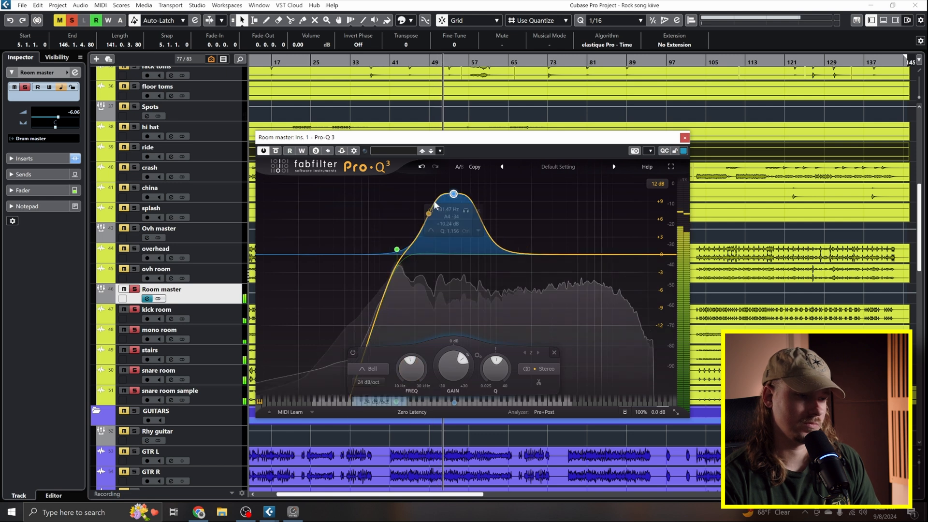
{"action": "left_click_drag", "start_coordinate": [470, 211], "coordinate": [472, 211]}
{"action": "left_click_drag", "start_coordinate": [455, 367], "coordinate": [457, 421]}
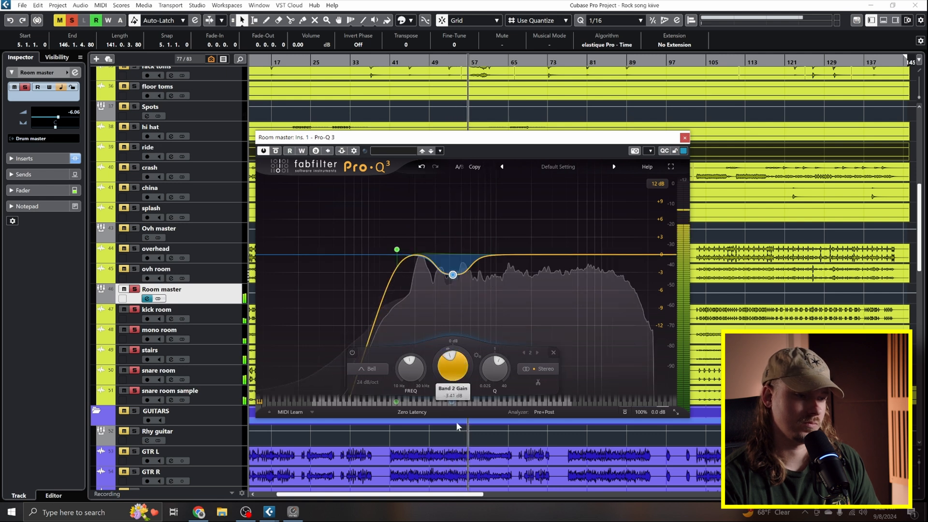
{"action": "key", "text": "space"}
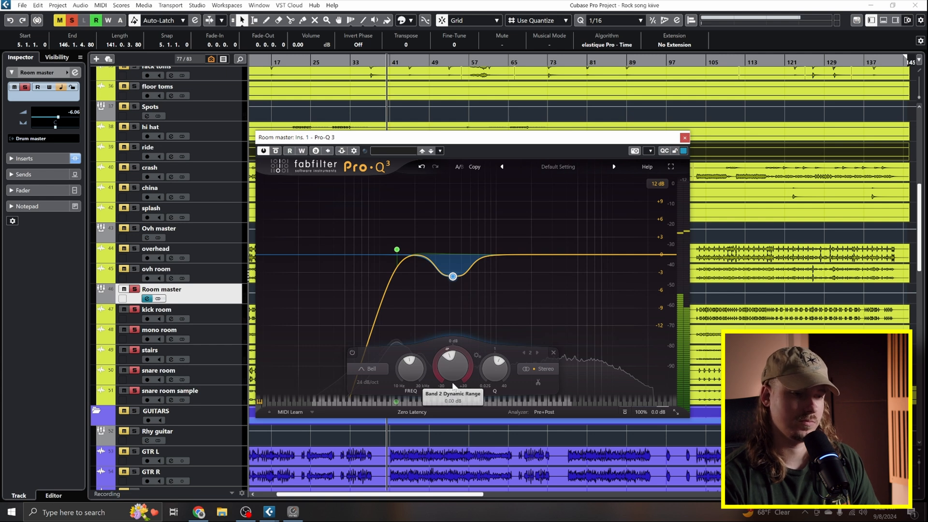
- Add a shallow bell cut in the upper mids and a 24 dB/oct high cut at the top end of the Room master's EQ
{"action": "key", "text": "space"}
{"action": "double_click", "coordinate": [577, 214]}
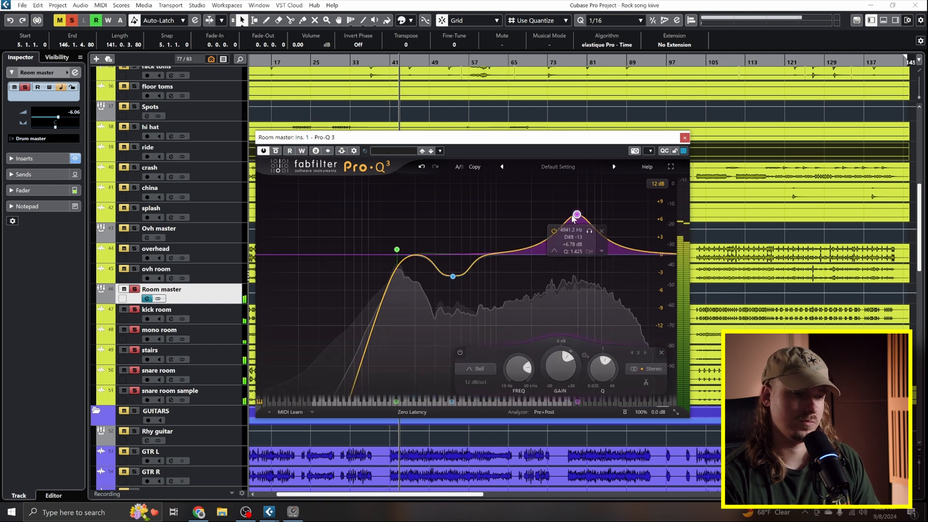
{"action": "left_click_drag", "start_coordinate": [573, 217], "coordinate": [535, 234]}
{"action": "mouse_move", "coordinate": [554, 197]}
{"action": "left_mouse_down"}
{"action": "mouse_move", "coordinate": [538, 213]}
{"action": "mouse_move", "coordinate": [552, 210]}
{"action": "left_mouse_up"}
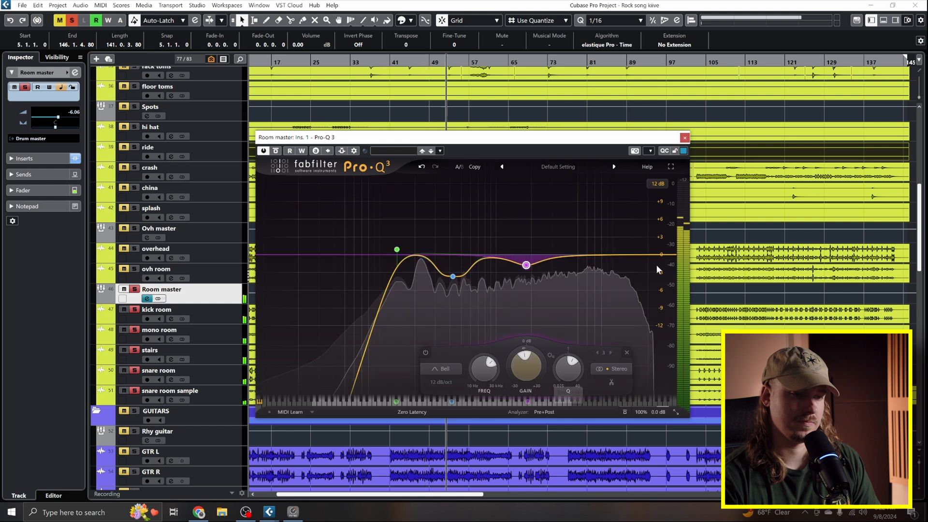
{"action": "double_click", "coordinate": [615, 255]}
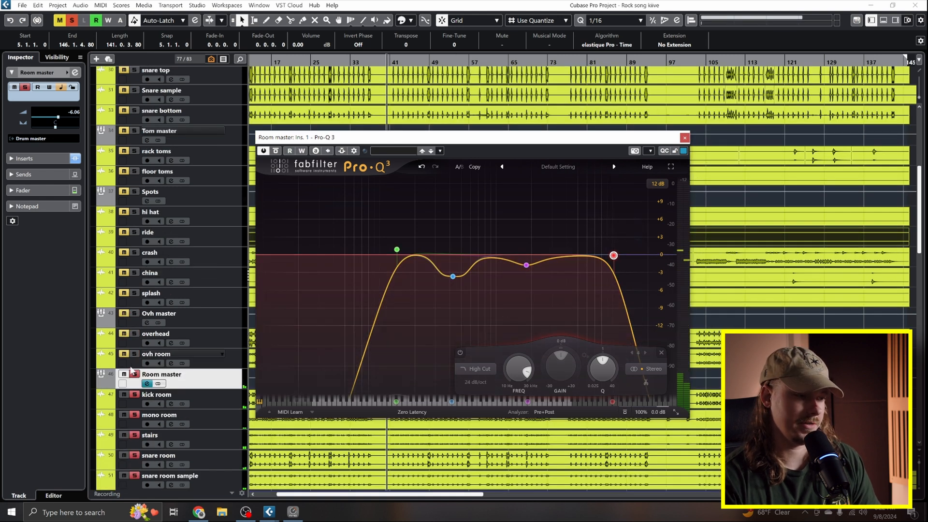
{"action": "scroll", "coordinate": [131, 370], "scroll_direction": "down", "scroll_amount": 4}
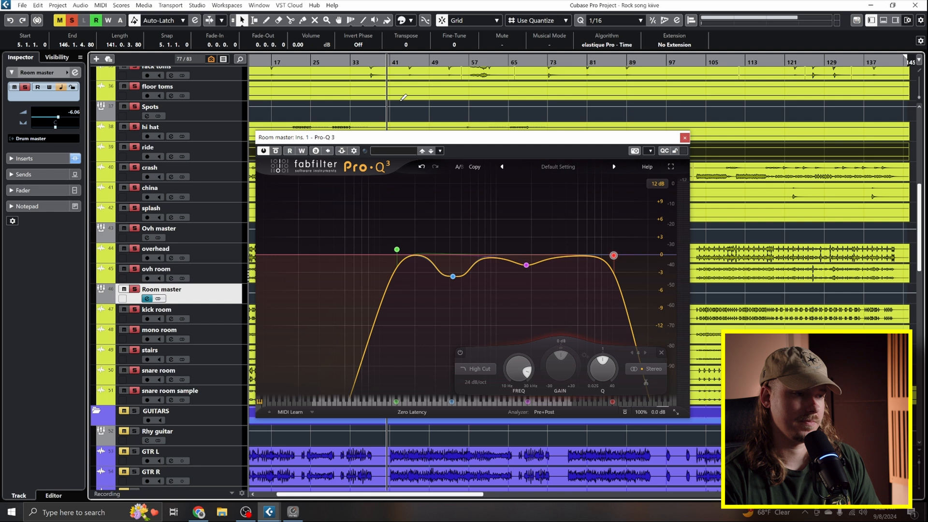
- Play the soloed room tracks and compare the sound with Pro-Q 3 bypassed and active
{"action": "key", "text": "space"}
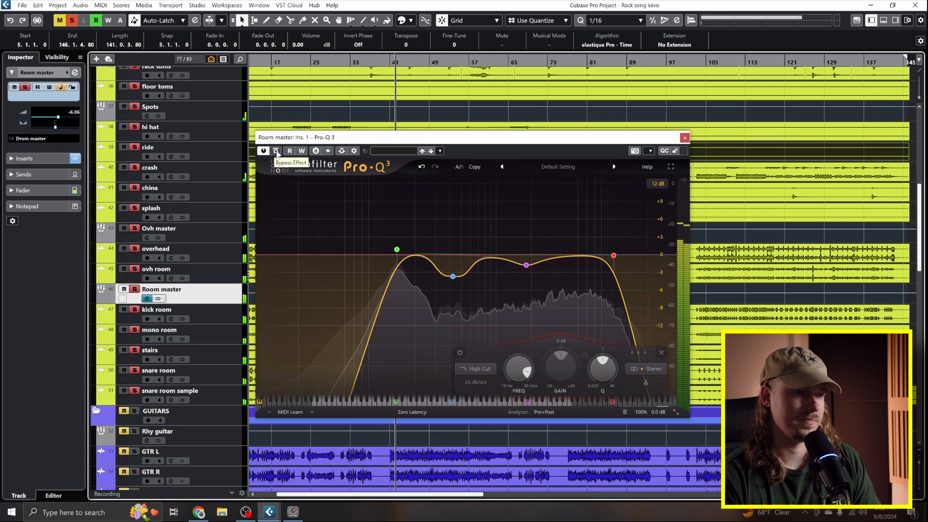
{"action": "left_click", "coordinate": [276, 152]}
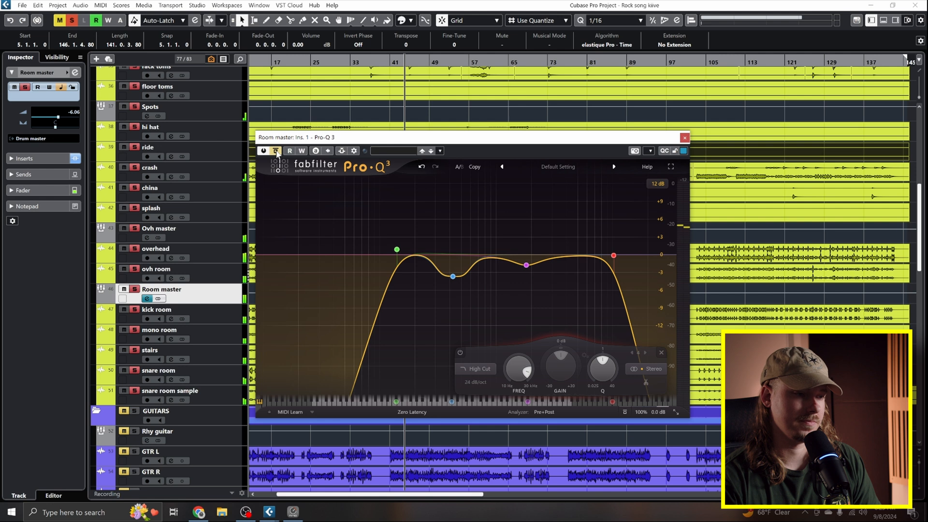
{"action": "left_click", "coordinate": [277, 152]}
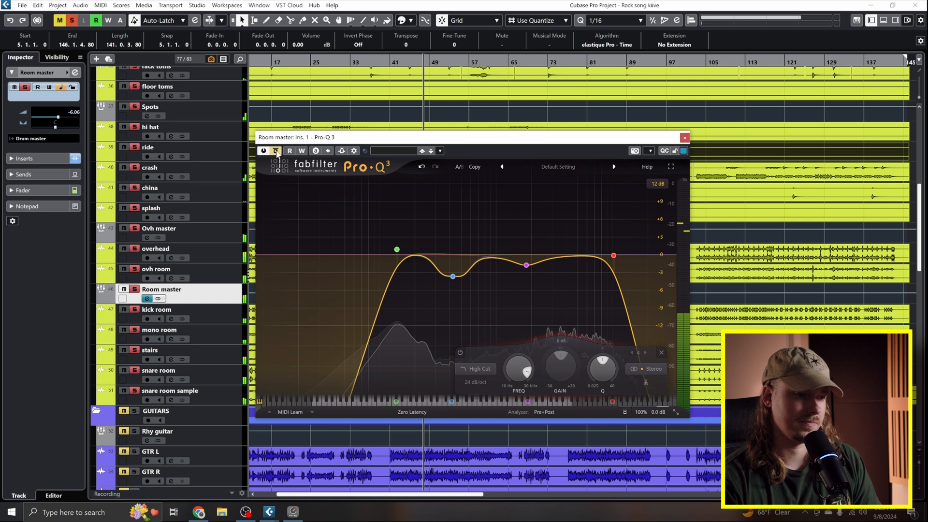
- Raise the Room master's 18 dB/oct low cut to about 179 Hz while listening
{"action": "left_click_drag", "start_coordinate": [397, 249], "coordinate": [409, 247]}
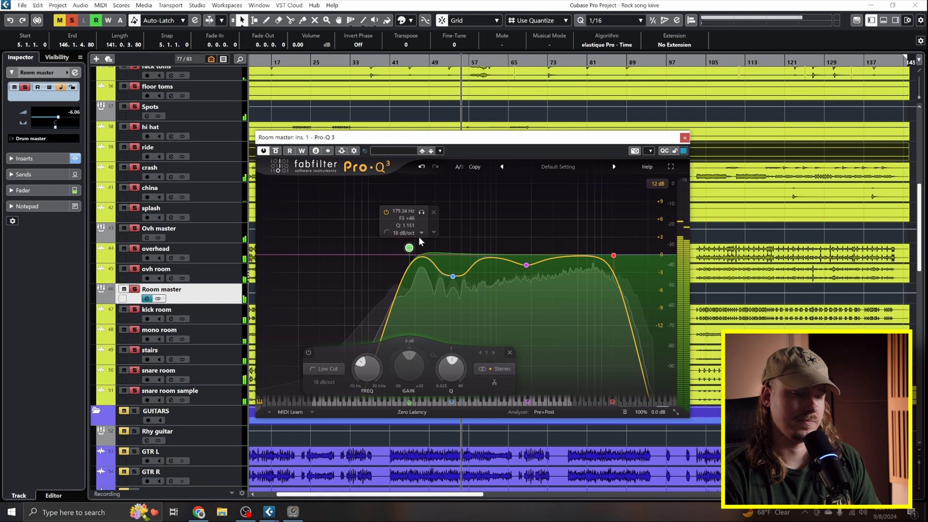
{"action": "key", "text": "space"}
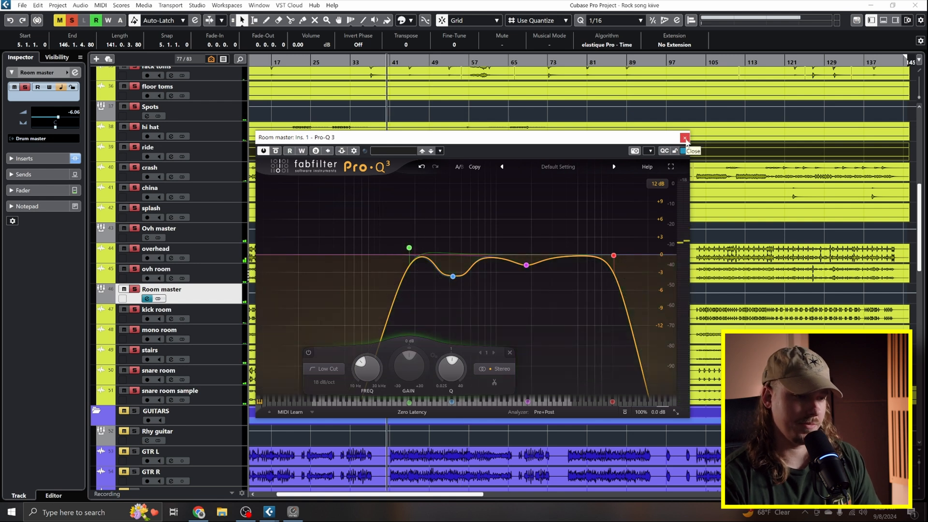
{"action": "key", "text": "space"}
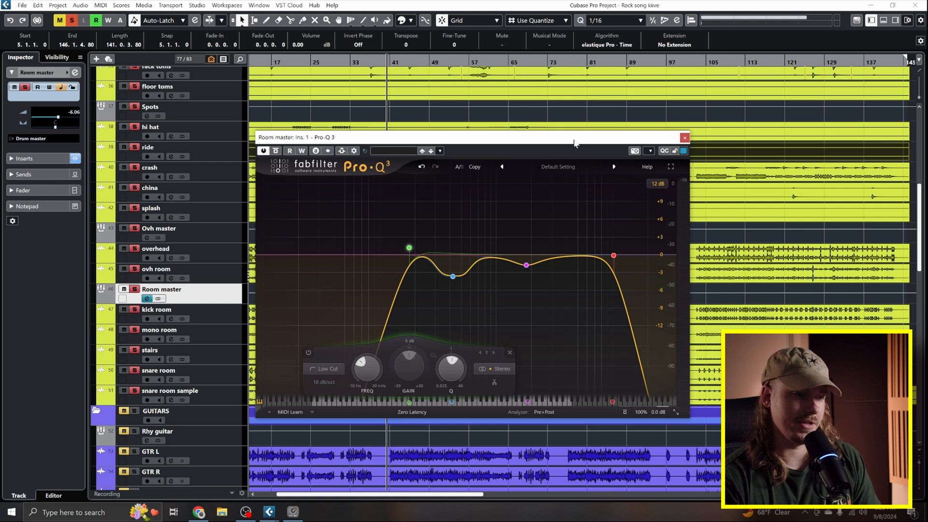
{"action": "mouse_move", "coordinate": [452, 276]}
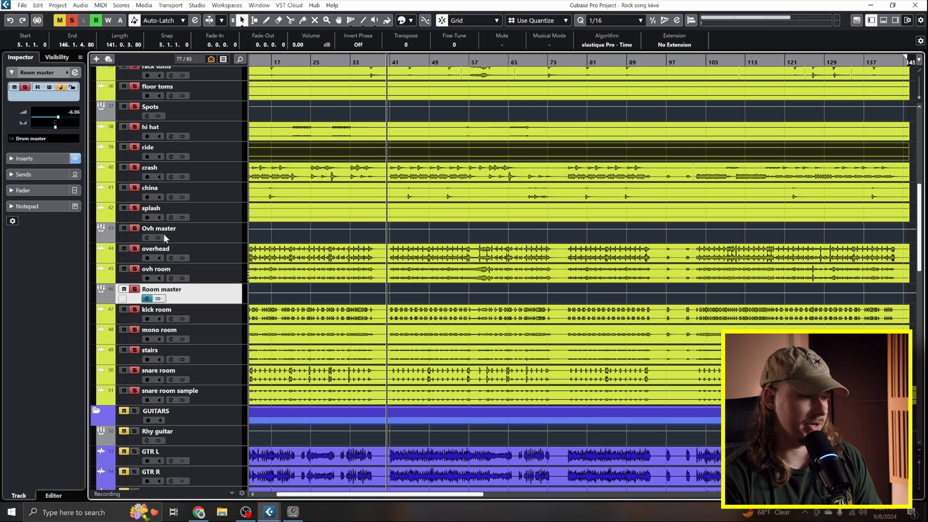
- Open the Room master's Complexx Compressor and set its Channel L/M input to about 2.58 during playback
{"action": "left_click", "coordinate": [147, 298]}
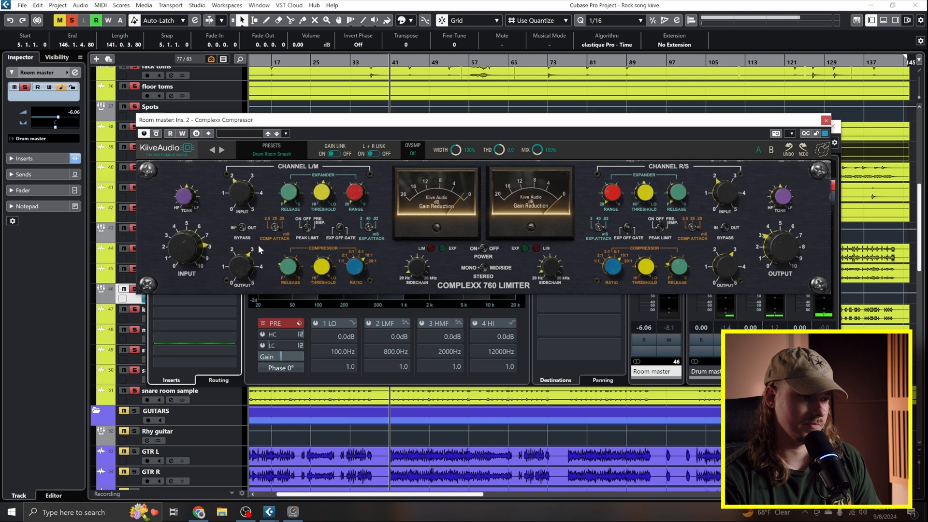
{"action": "key", "text": "space"}
{"action": "left_click_drag", "start_coordinate": [242, 196], "coordinate": [241, 175]}
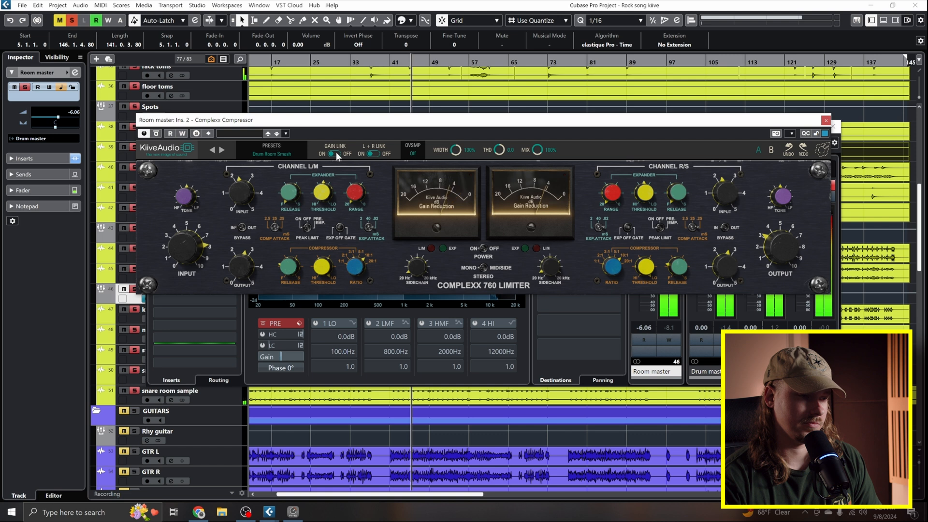
{"action": "key", "text": "space"}
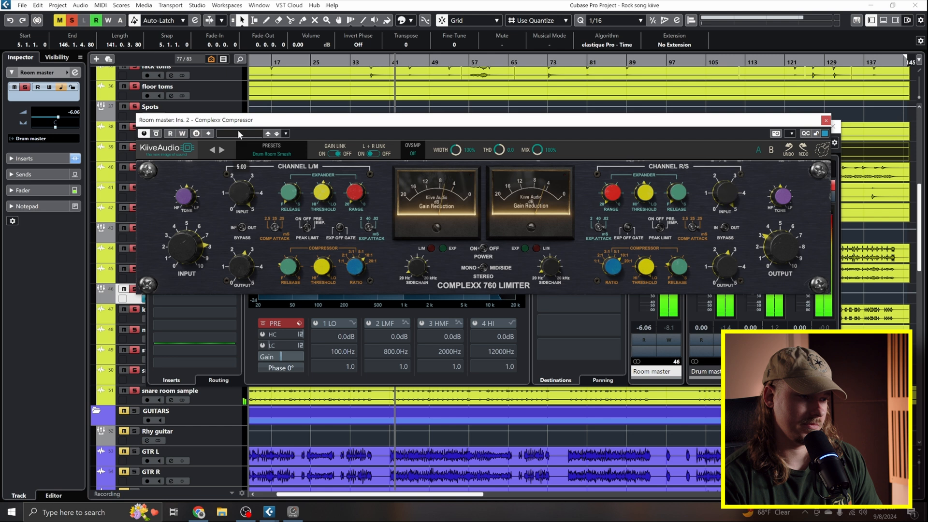
{"action": "left_click_drag", "start_coordinate": [226, 165], "coordinate": [266, 318]}
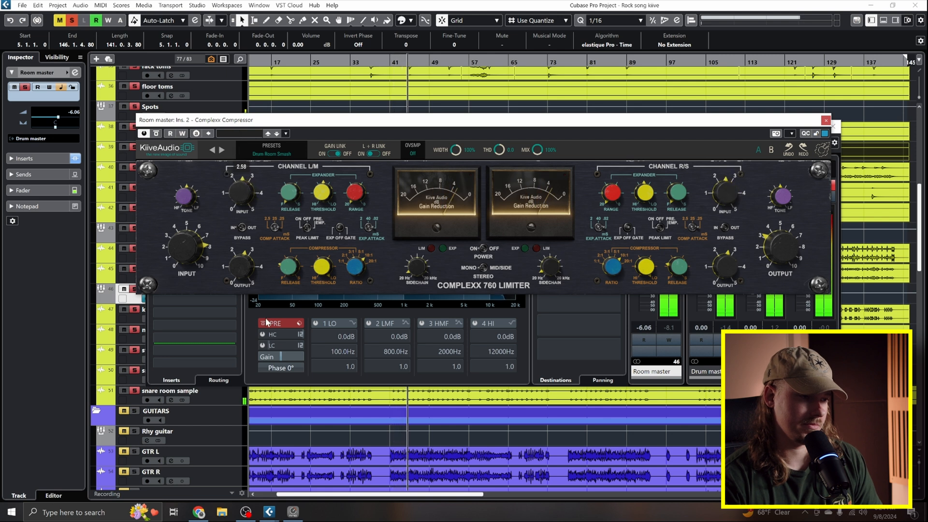
- Set the compressor's Channel L/M output to about 2.19 and nudge its input up slightly
{"action": "left_click_drag", "start_coordinate": [242, 270], "coordinate": [238, 276]}
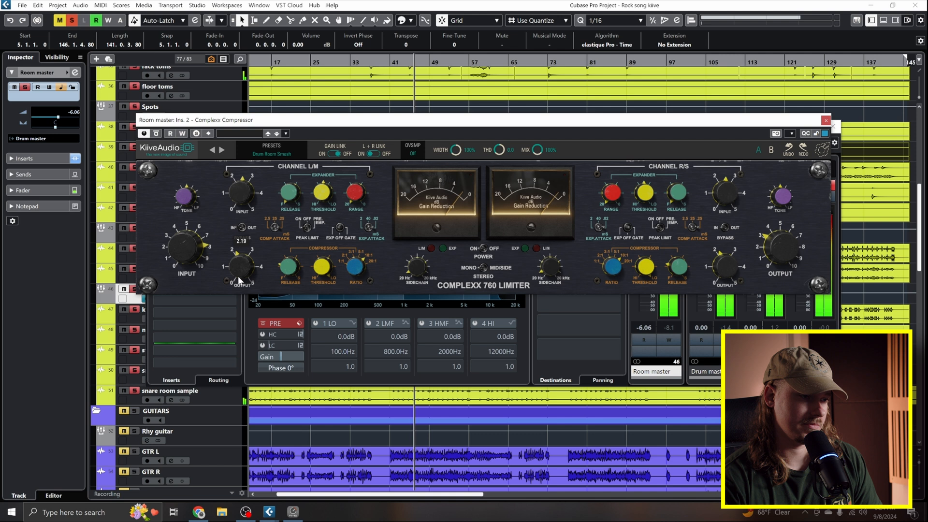
{"action": "left_click_drag", "start_coordinate": [242, 192], "coordinate": [241, 184]}
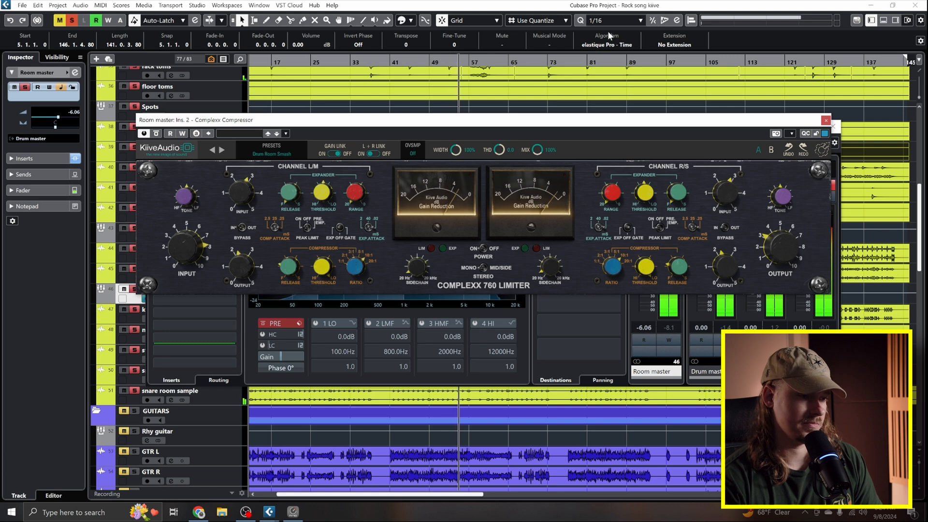
{"action": "mouse_move", "coordinate": [289, 278]}
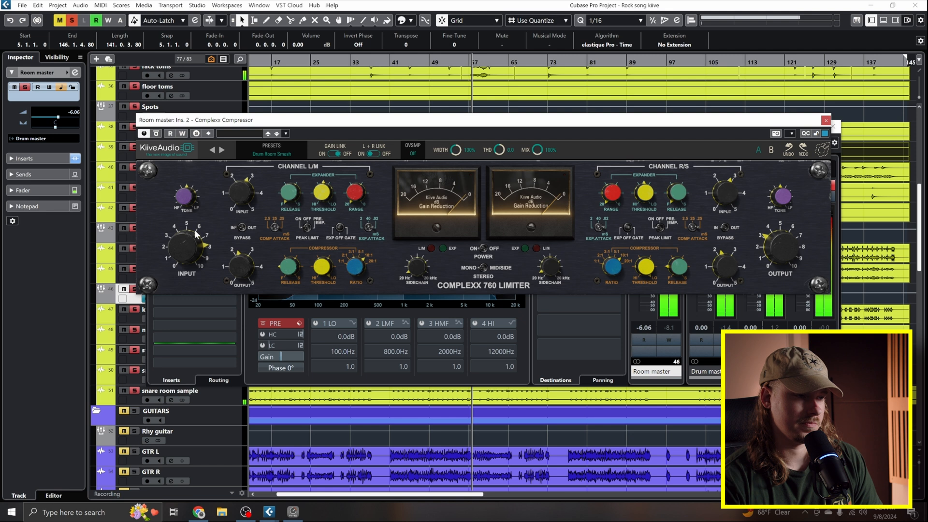
- Widen the Complexx Compressor's stereo width to 113% and set its THD to 3.4 while the rooms play
{"action": "key", "text": "space"}
{"action": "key", "text": "space"}
{"action": "left_click_drag", "start_coordinate": [454, 151], "coordinate": [458, 81]}
{"action": "left_click_drag", "start_coordinate": [455, 150], "coordinate": [437, 181]}
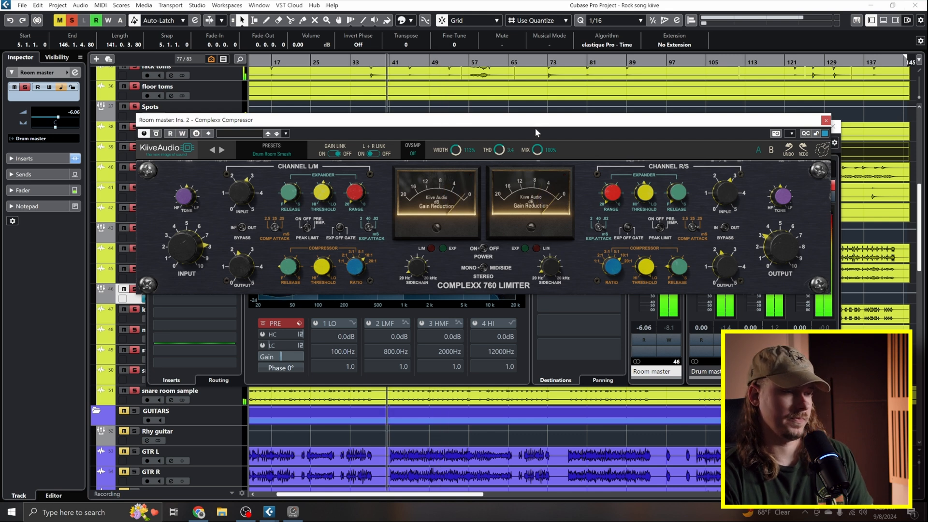
{"action": "left_click", "coordinate": [537, 85]}
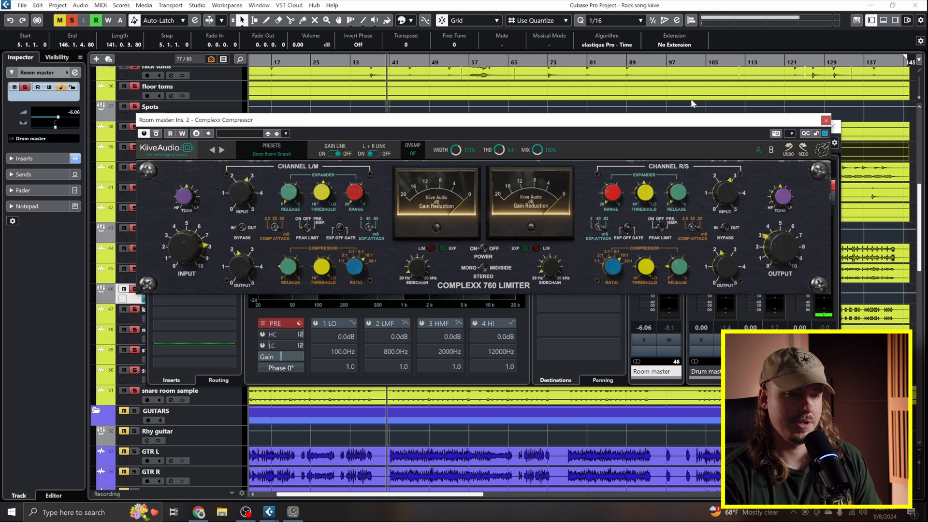
- Deactivate all solo states and fine-tune the compressor's Channel L/M output against the full mix
{"action": "left_click_drag", "start_coordinate": [697, 122], "coordinate": [700, 131]}
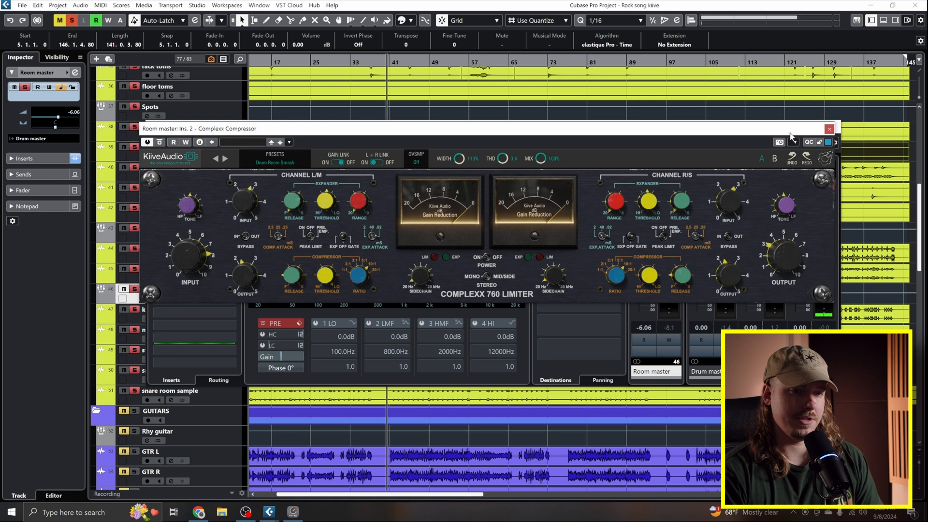
{"action": "left_click", "coordinate": [72, 20]}
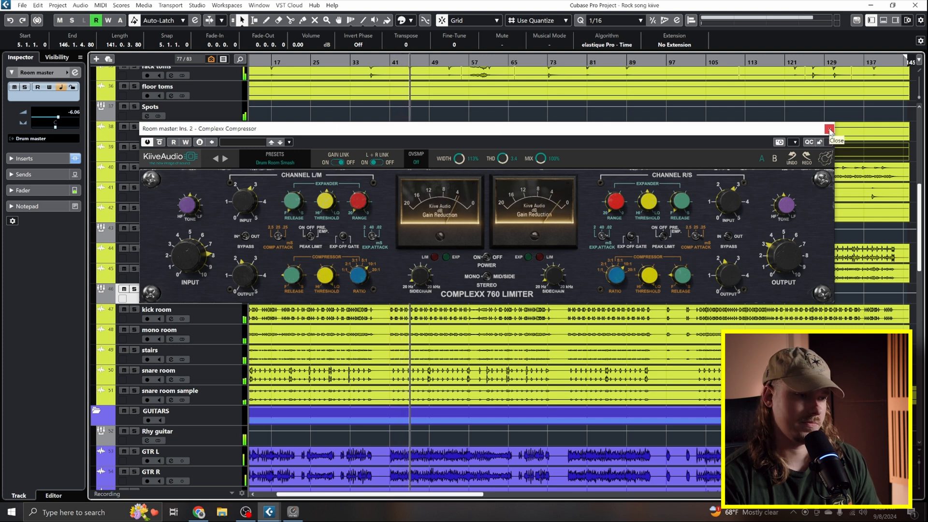
{"action": "left_click_drag", "start_coordinate": [242, 280], "coordinate": [230, 258]}
{"action": "left_click_drag", "start_coordinate": [228, 253], "coordinate": [225, 251]}
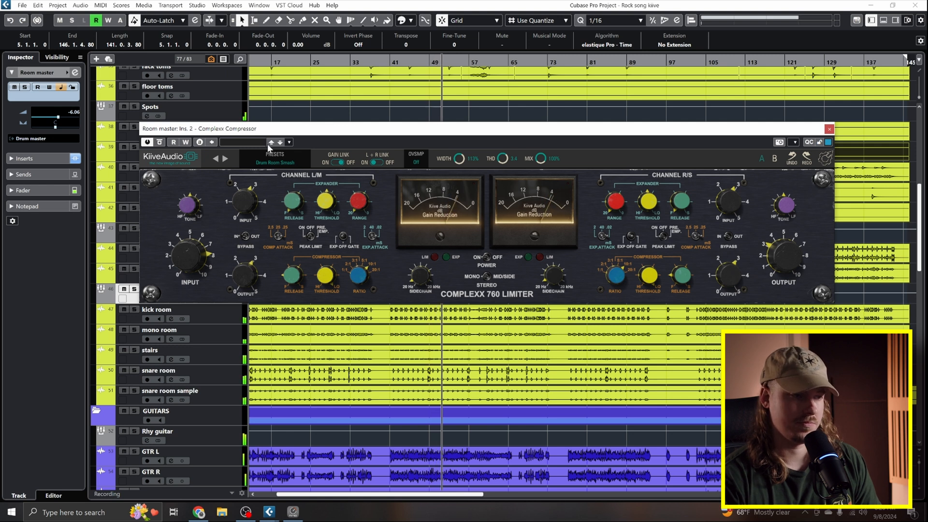
{"action": "left_click_drag", "start_coordinate": [242, 278], "coordinate": [240, 280]}
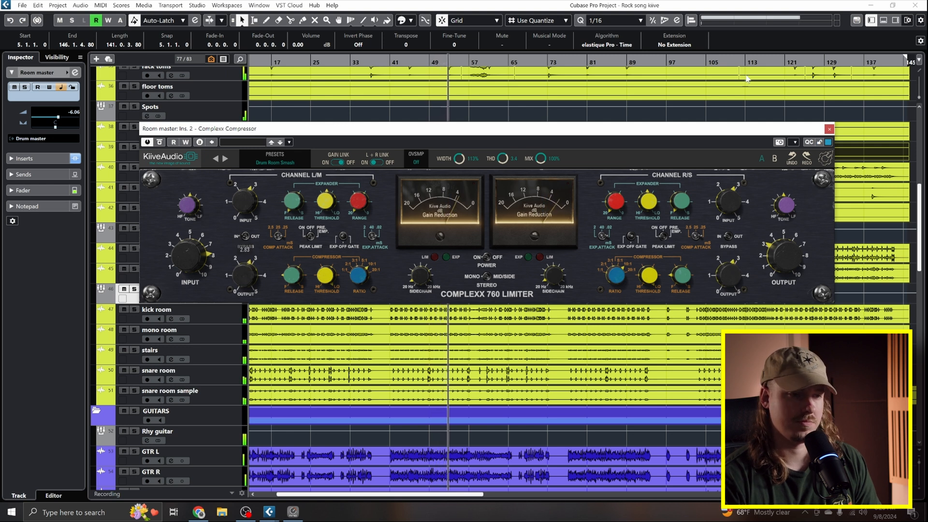
- Compare the full mix with all Room master inserts bypassed and active from its channel settings
{"action": "left_click", "coordinate": [829, 129]}
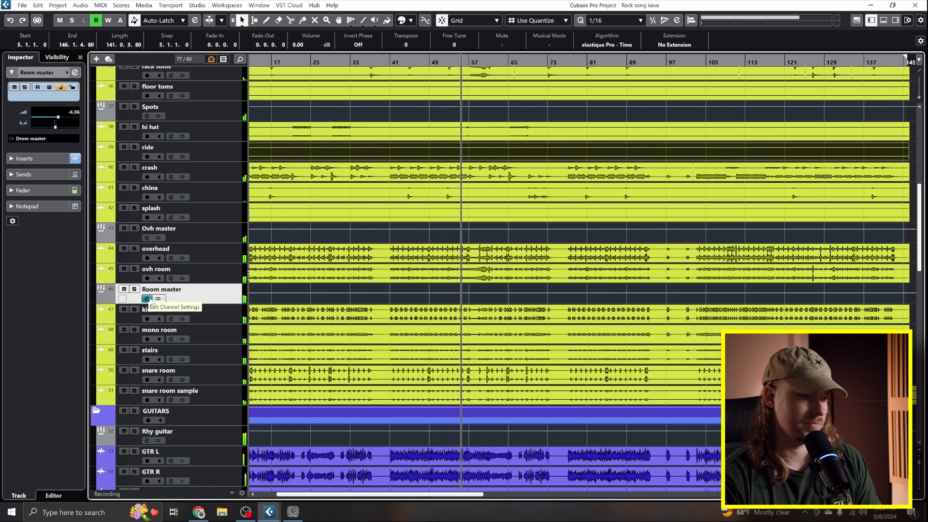
{"action": "left_click", "coordinate": [147, 298]}
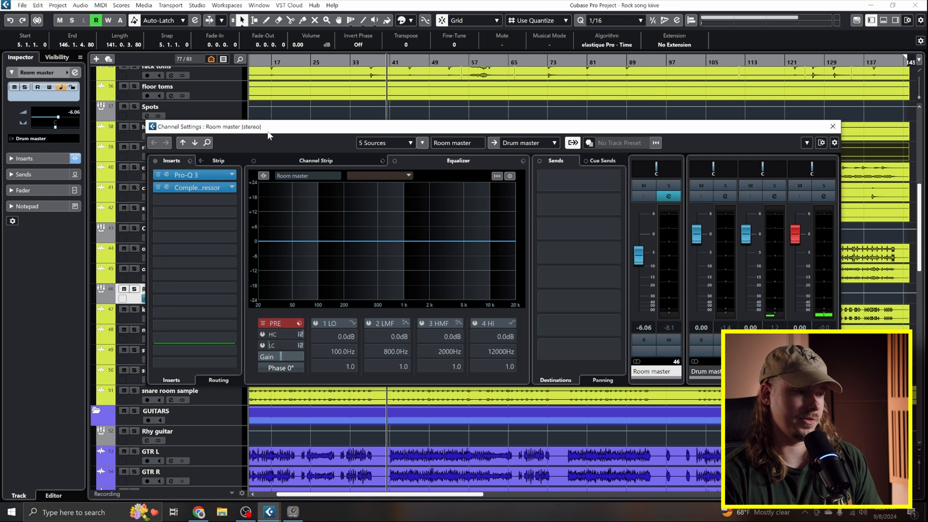
{"action": "left_click", "coordinate": [155, 161]}
{"action": "key", "text": "space"}
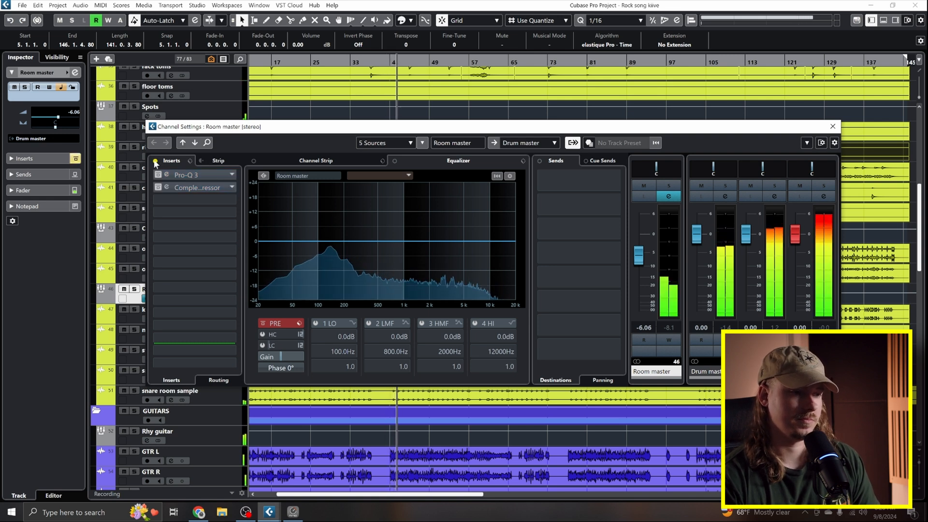
{"action": "left_click", "coordinate": [155, 161]}
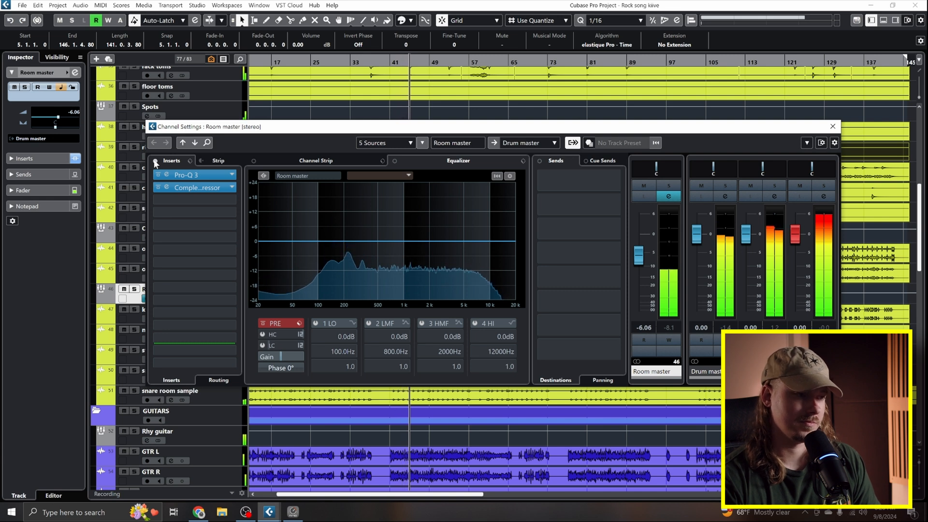
{"action": "left_click", "coordinate": [156, 162]}
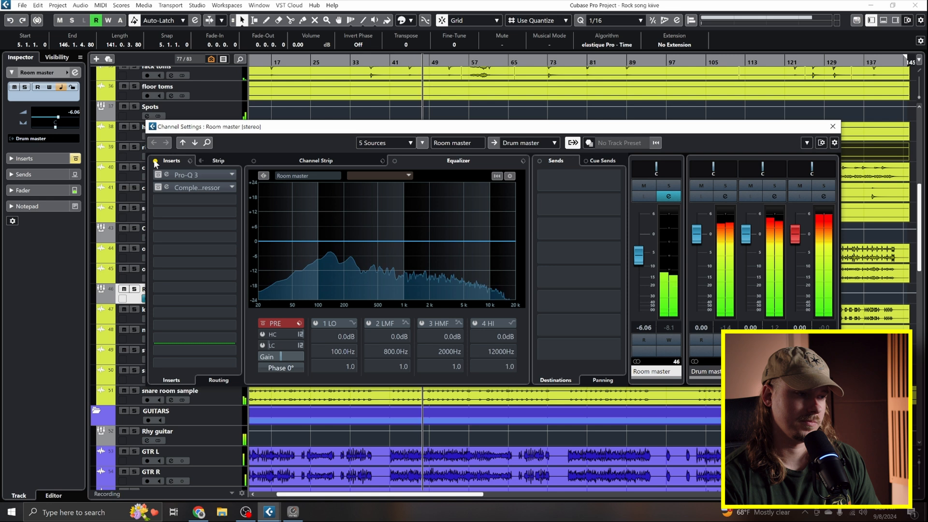
{"action": "left_click", "coordinate": [155, 162]}
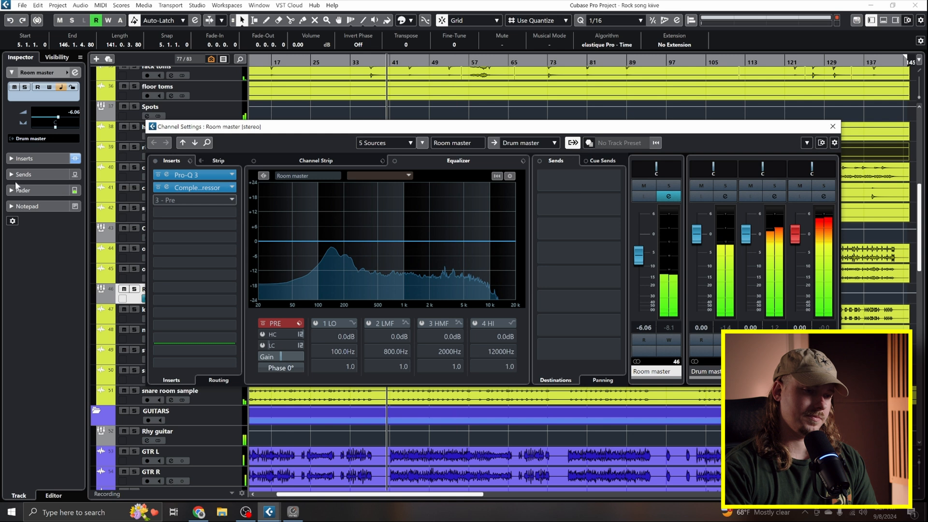
{"action": "key", "text": "space"}
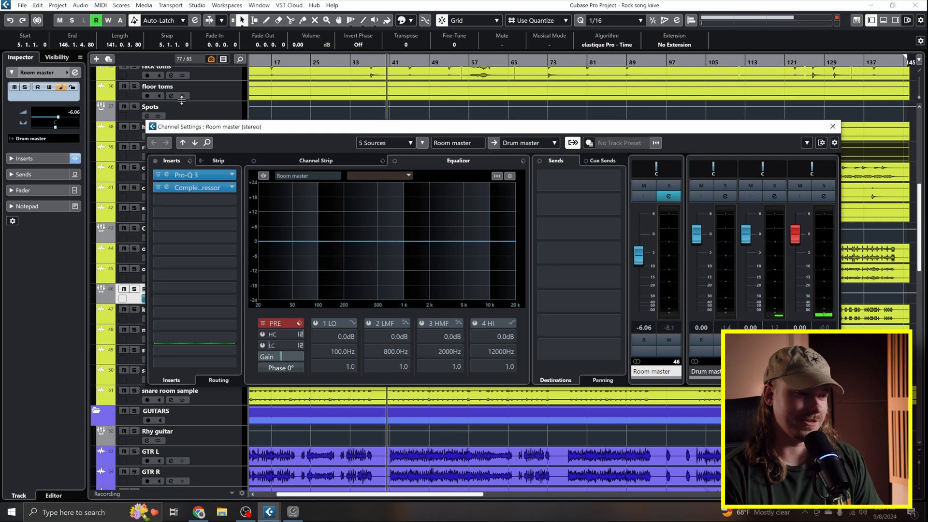